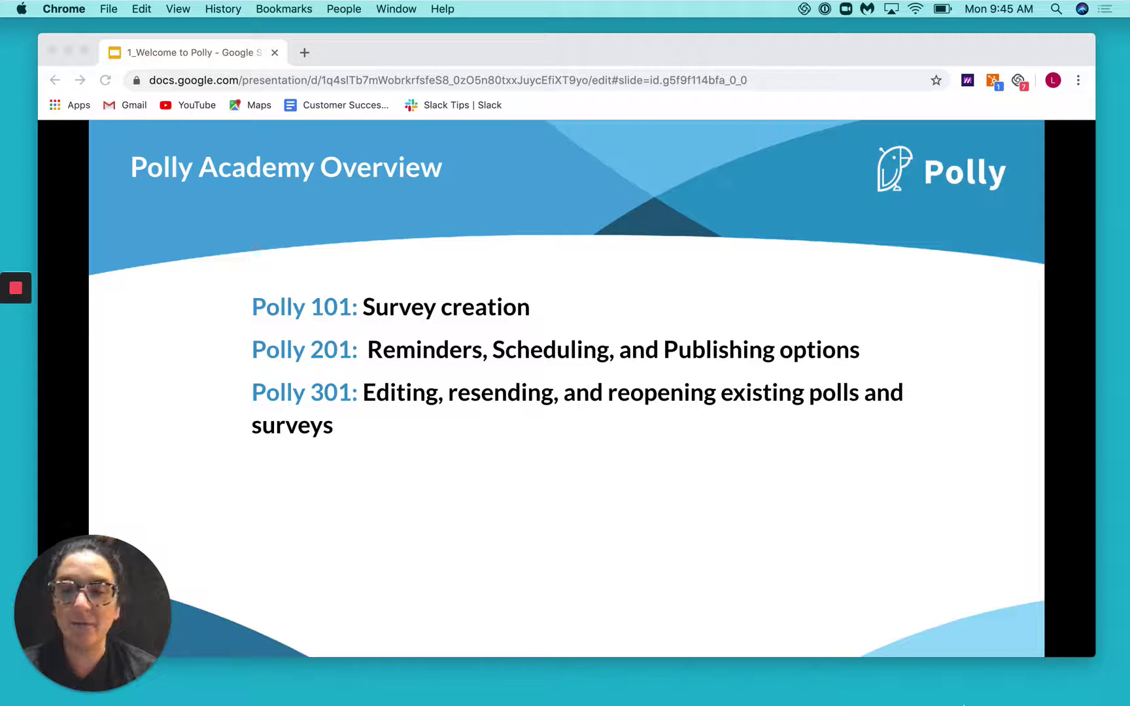
Step: Restore the minimized Polly window from the Dock and move it to the top of the screen
mouse_move(995, 704)
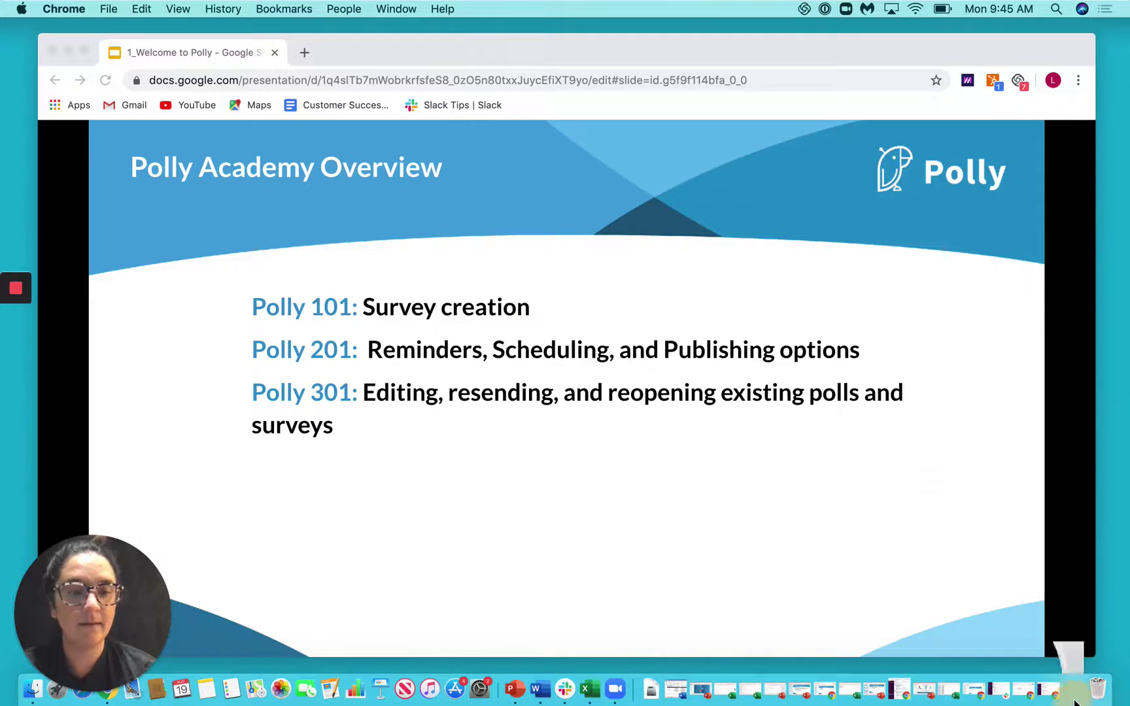
left_click(1046, 690)
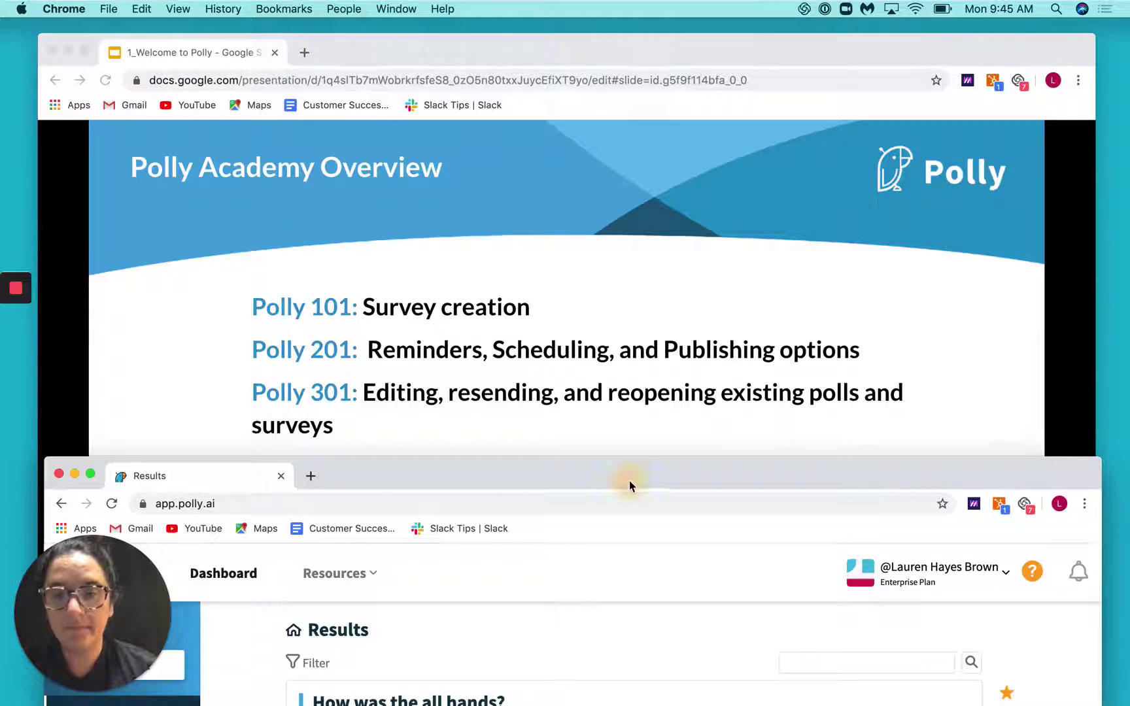
left_click_drag(630, 484, 628, 55)
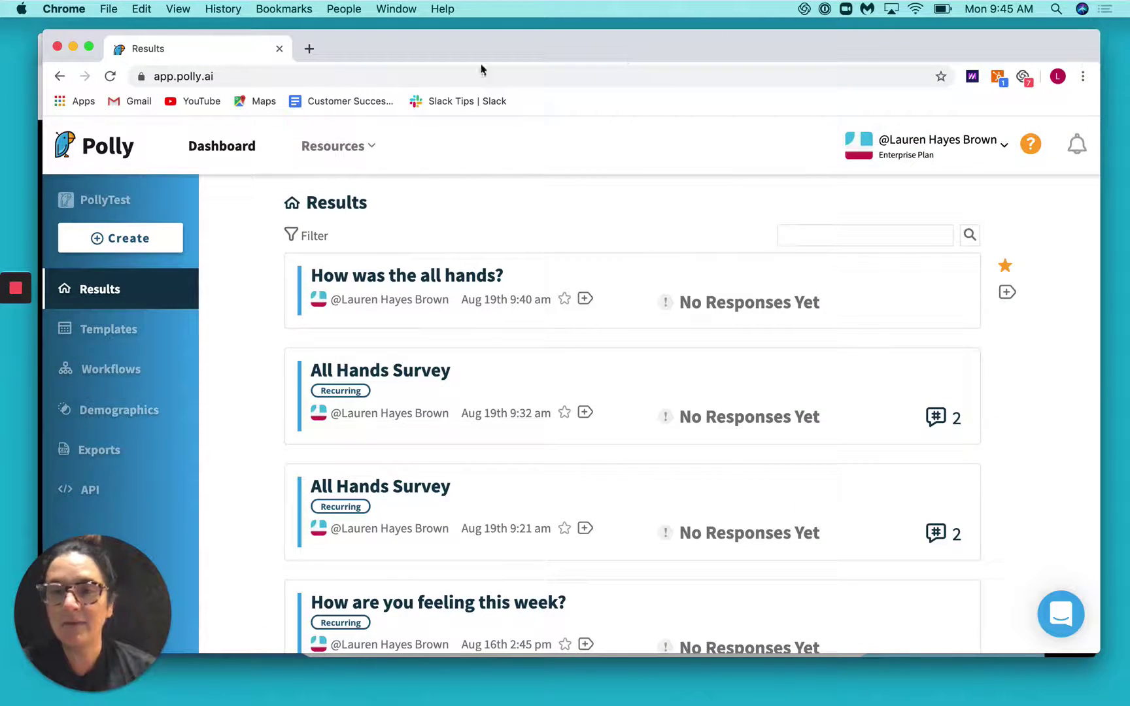
scroll(444, 571, "down", 6)
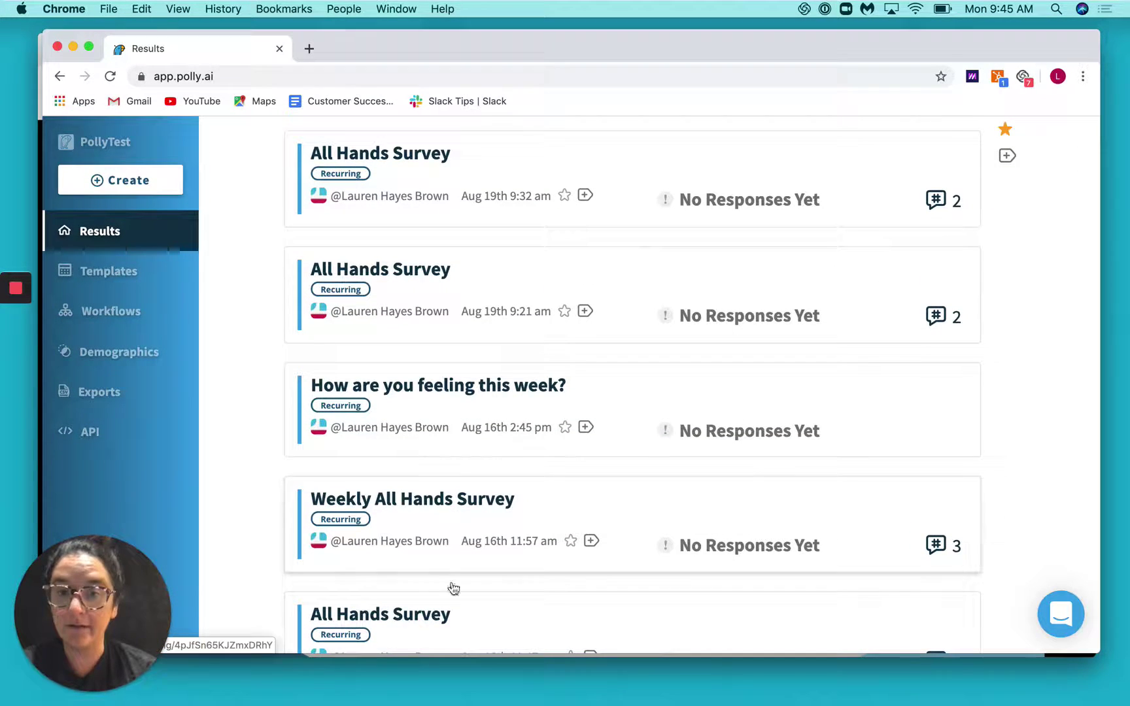
scroll(457, 404, "up", 6)
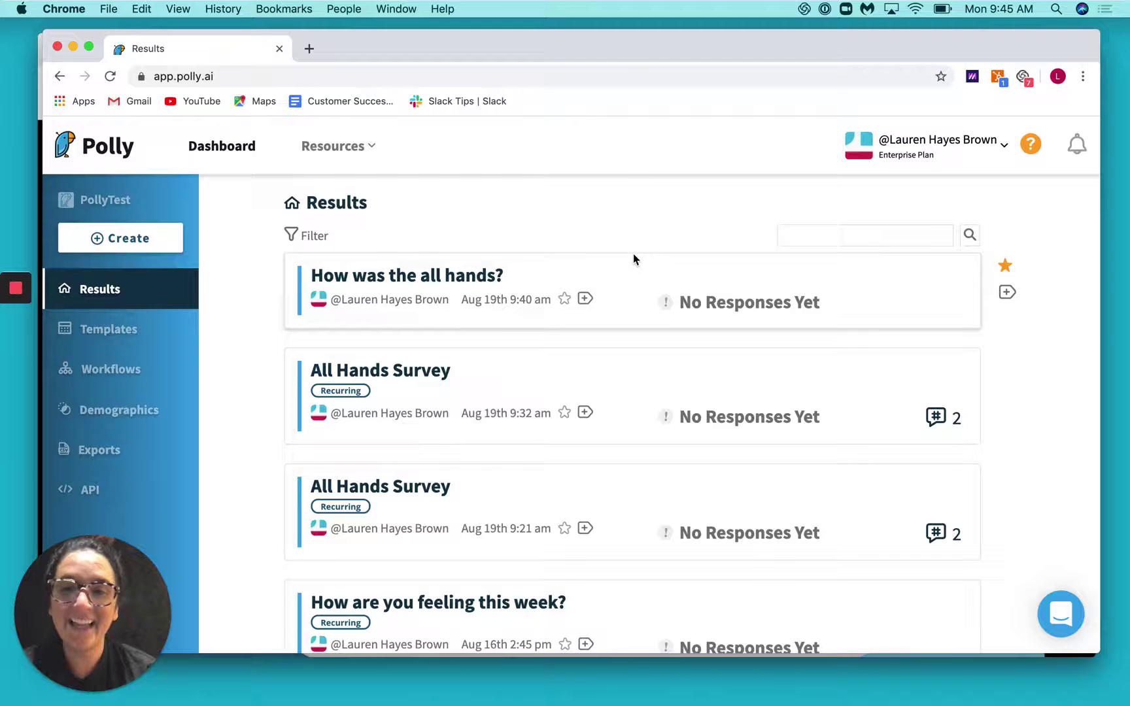
Step: Open the 'How was the all hands?' poll and review its details and vote chart
left_click(618, 271)
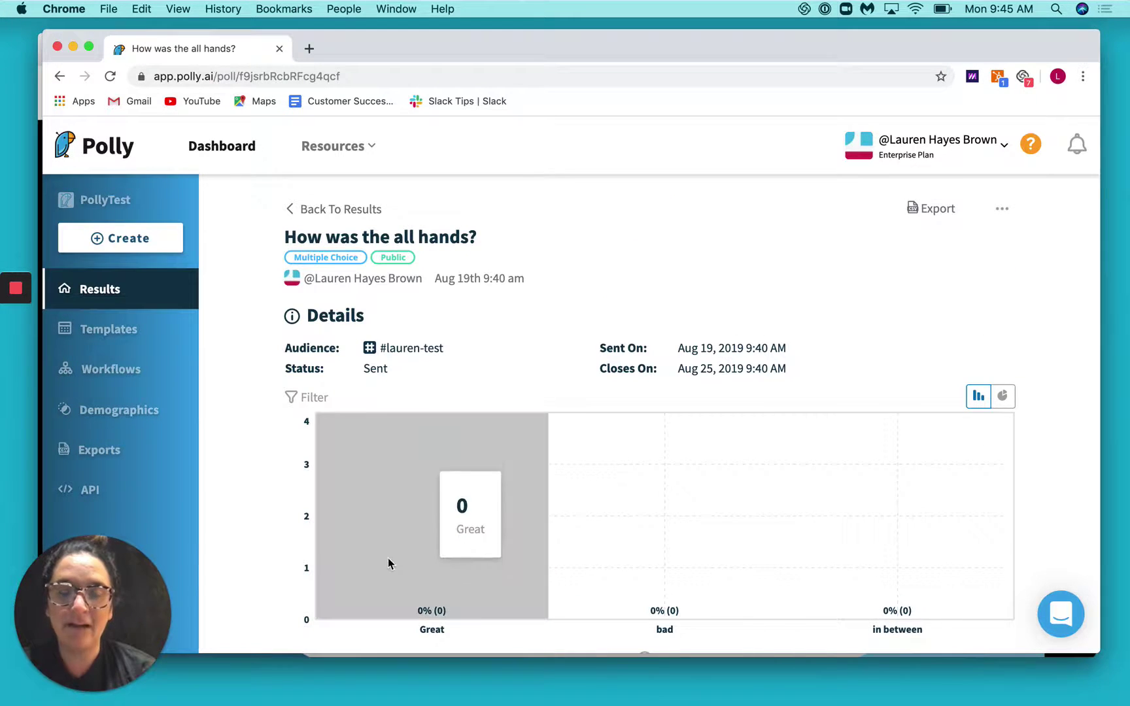
scroll(388, 558, "down", 5)
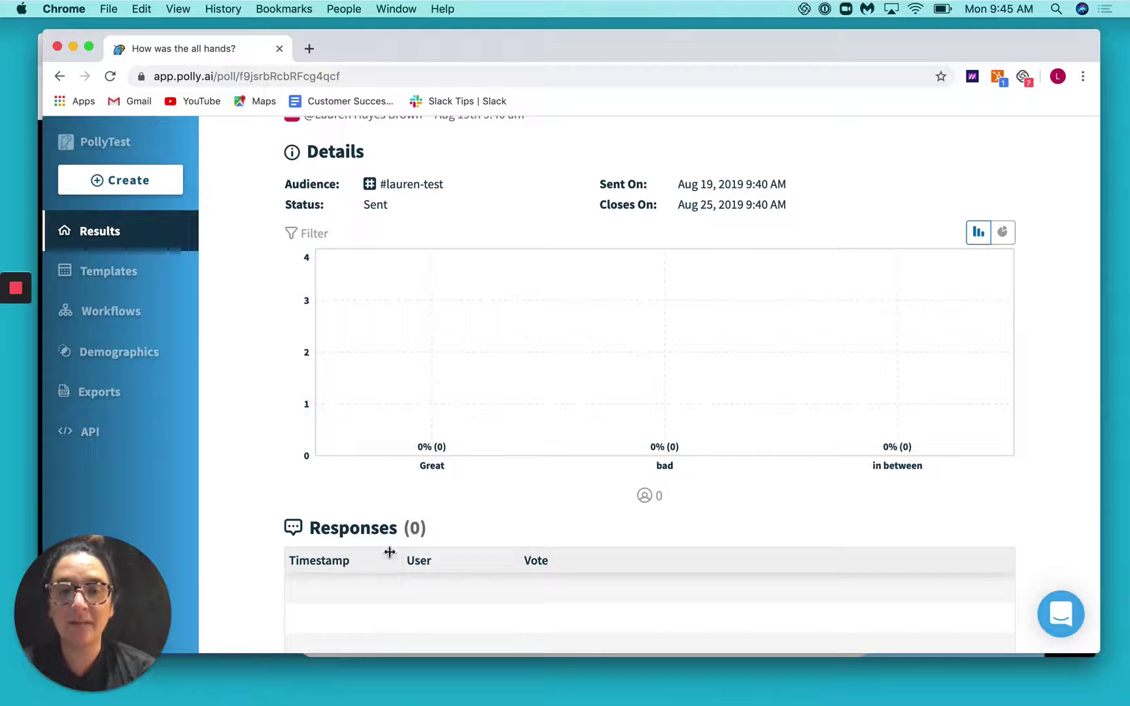
scroll(388, 552, "up", 5)
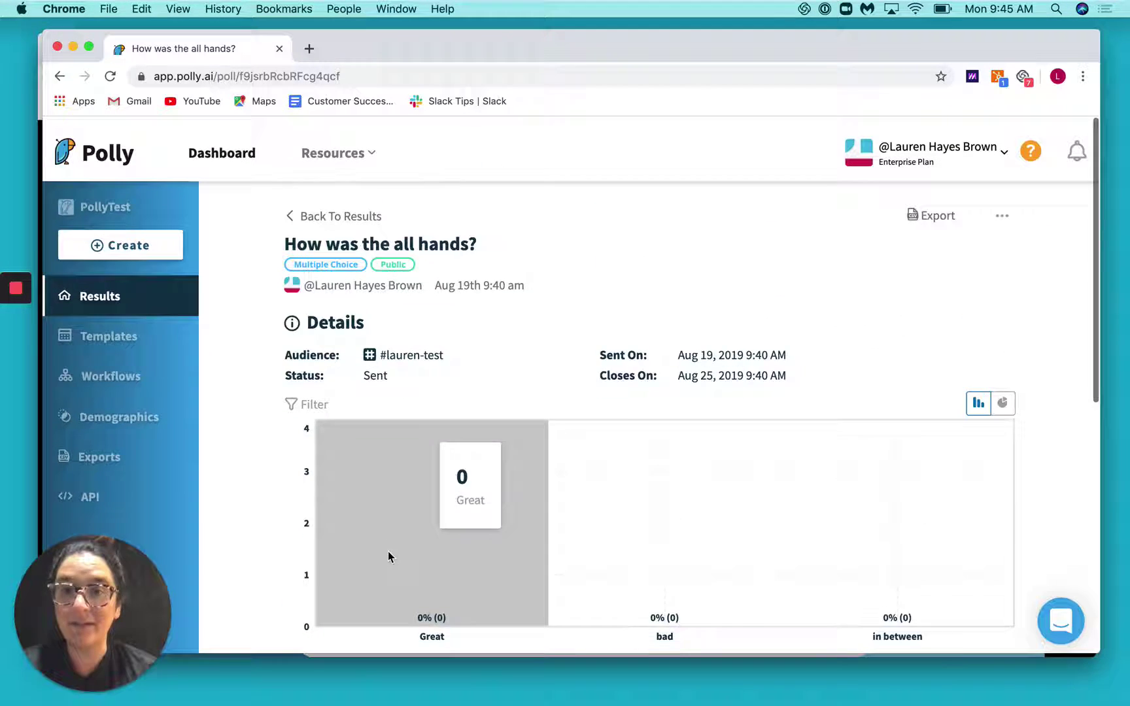
Step: Edit the 'How was the all hands?' poll to add a fourth choice, 'amazing!'
left_click(1006, 210)
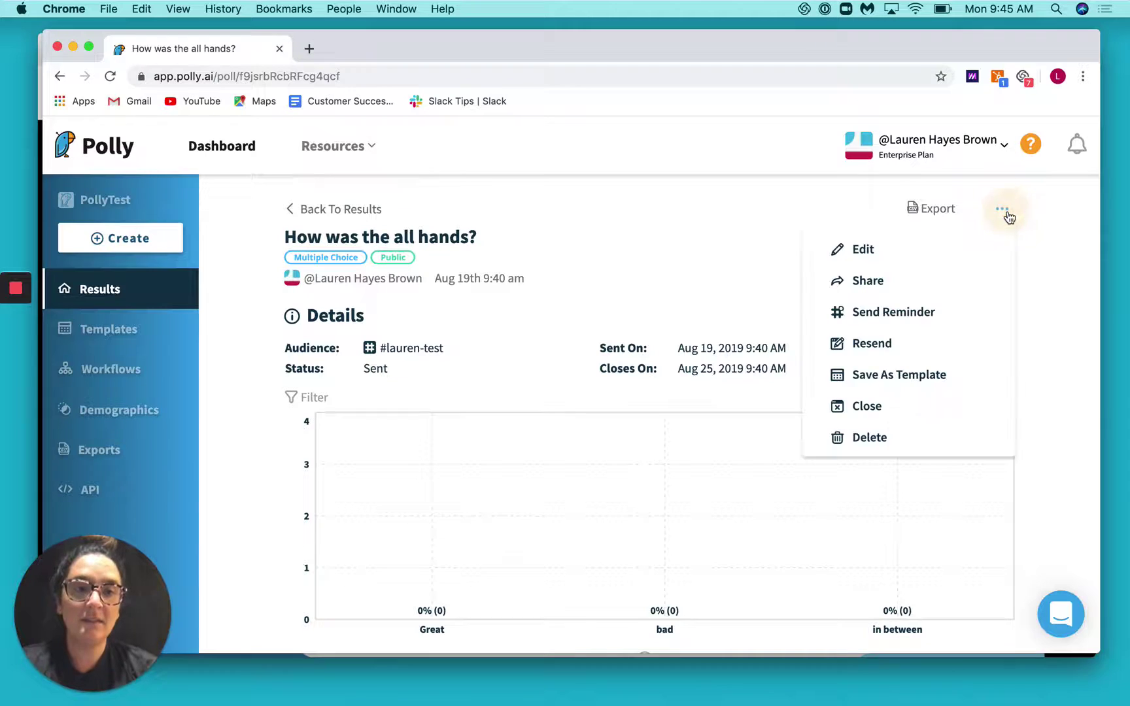
left_click(839, 252)
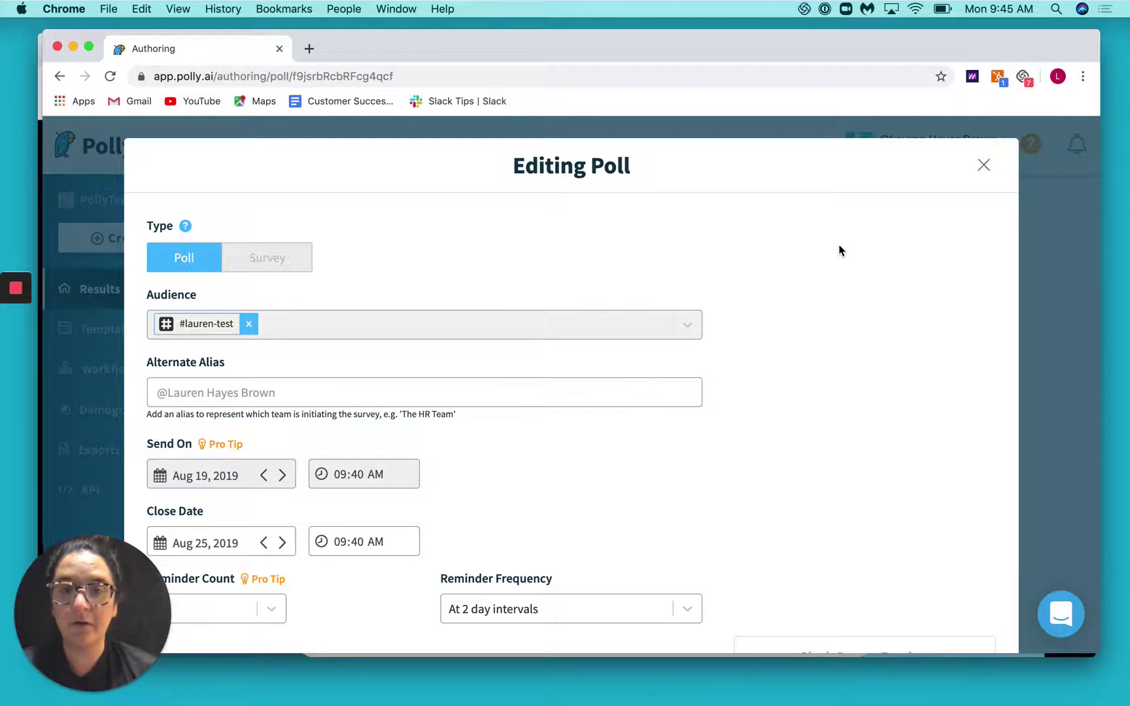
scroll(765, 211, "down", 1)
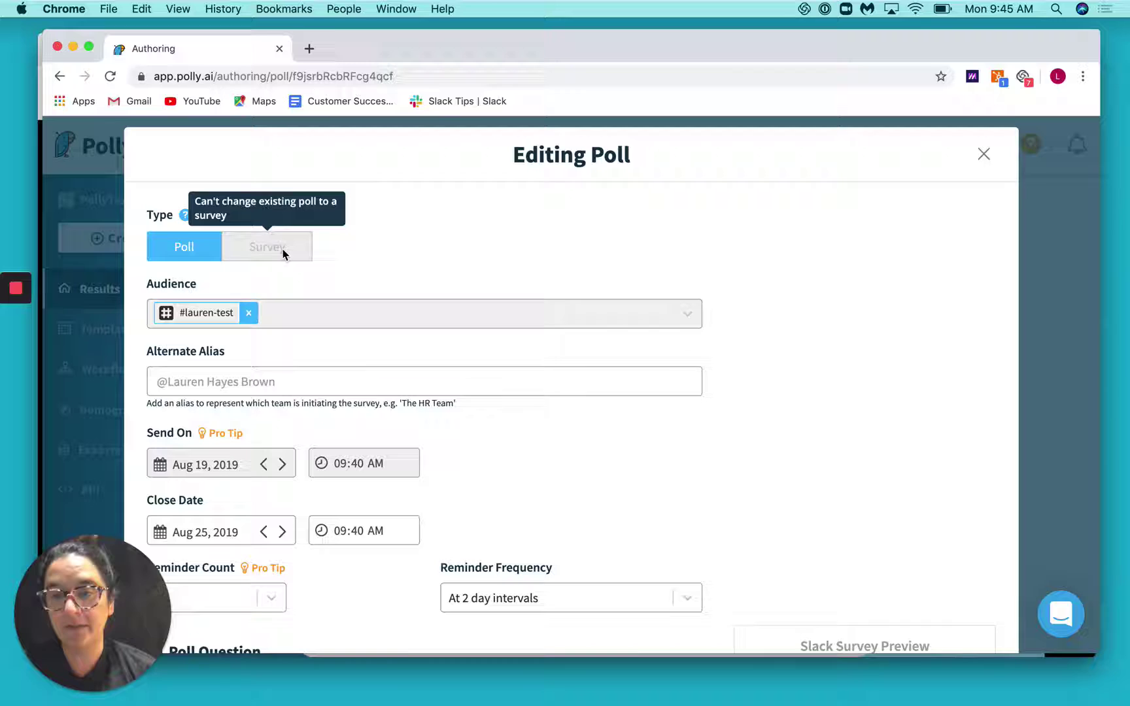
scroll(281, 251, "down", 5)
scroll(434, 253, "down", 6)
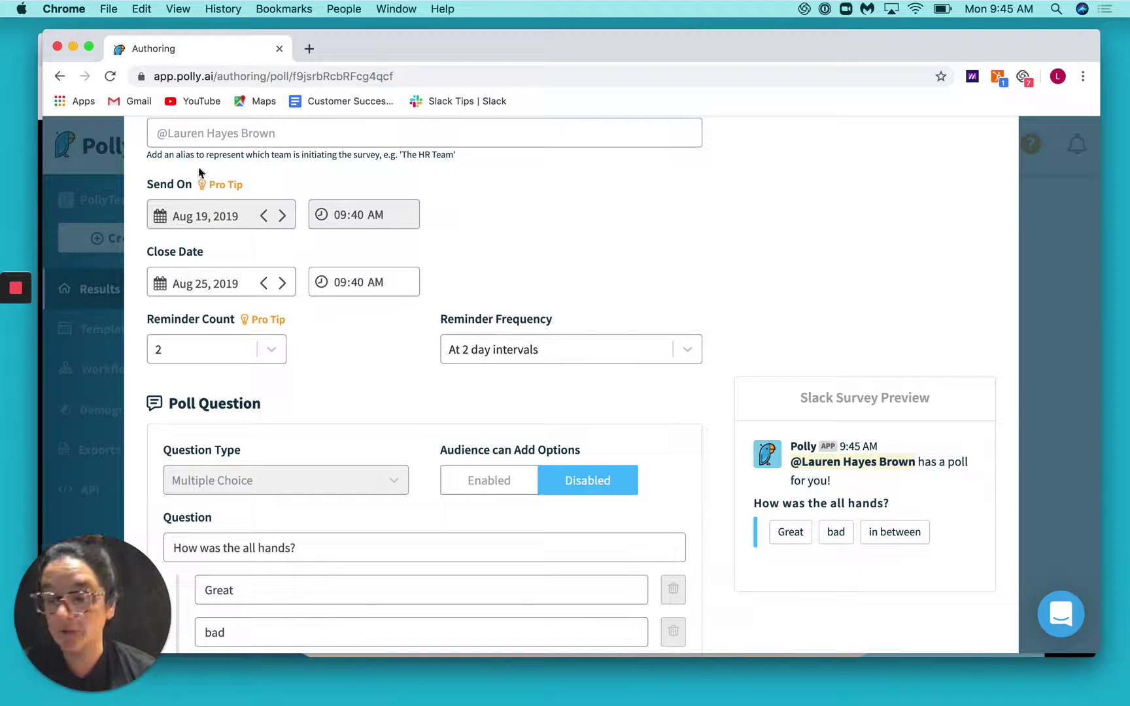
scroll(217, 157, "down", 1)
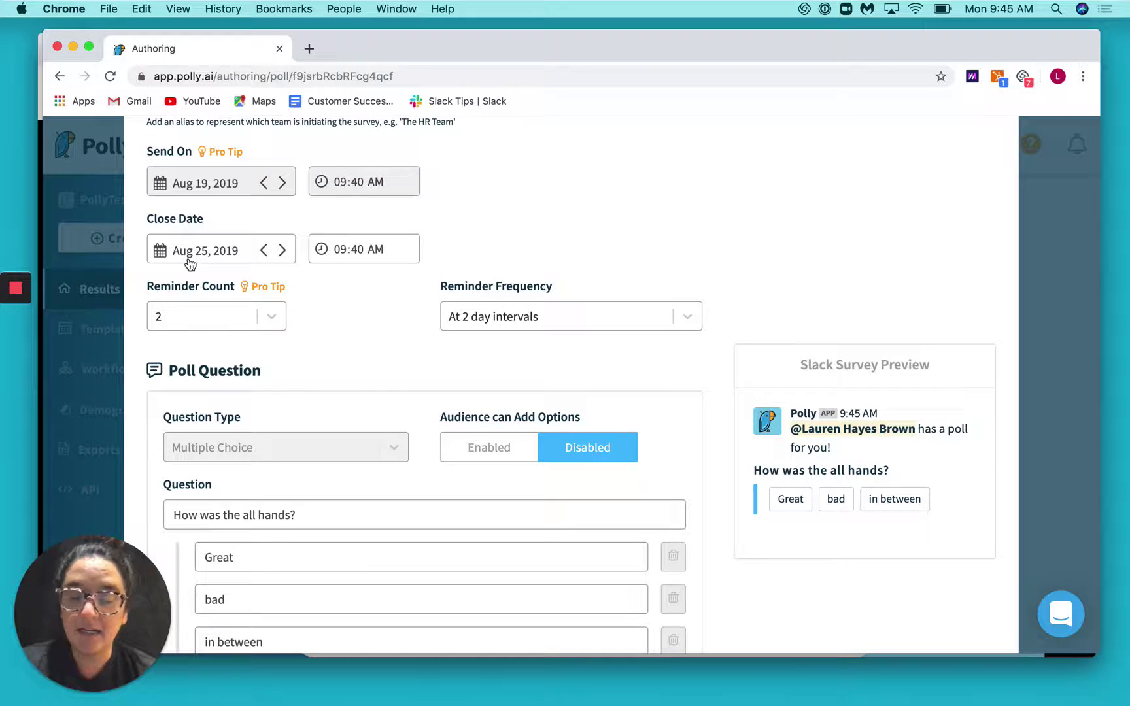
scroll(208, 324, "down", 1)
scroll(208, 323, "down", 6)
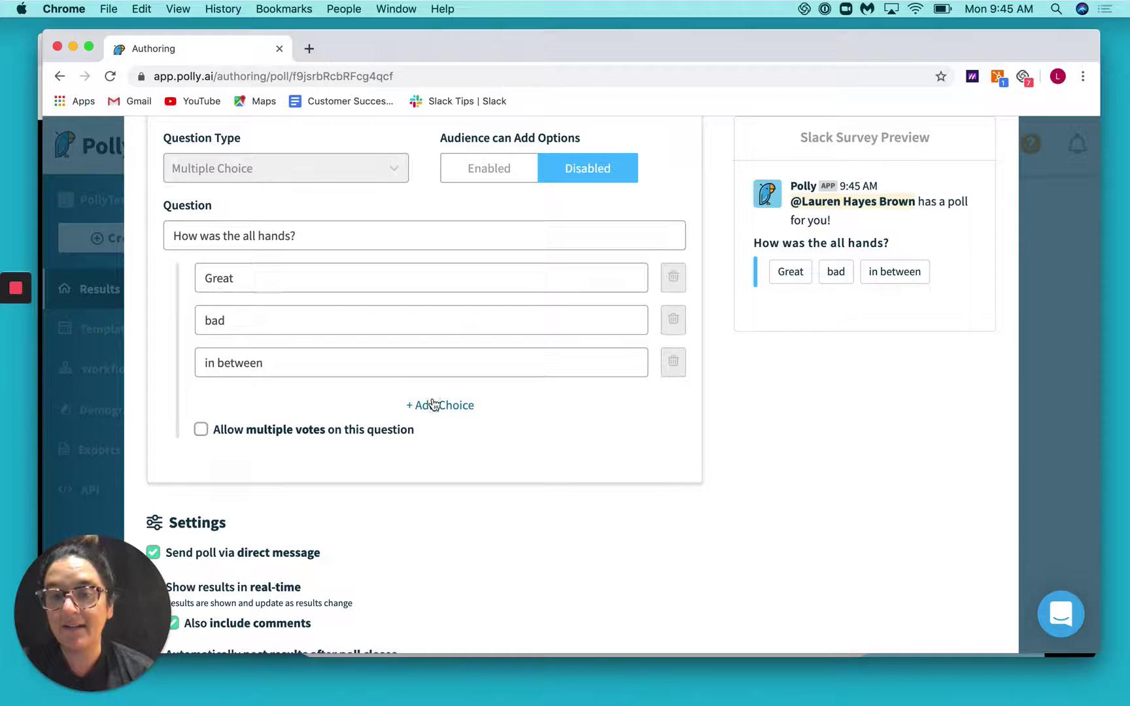
left_click(433, 403)
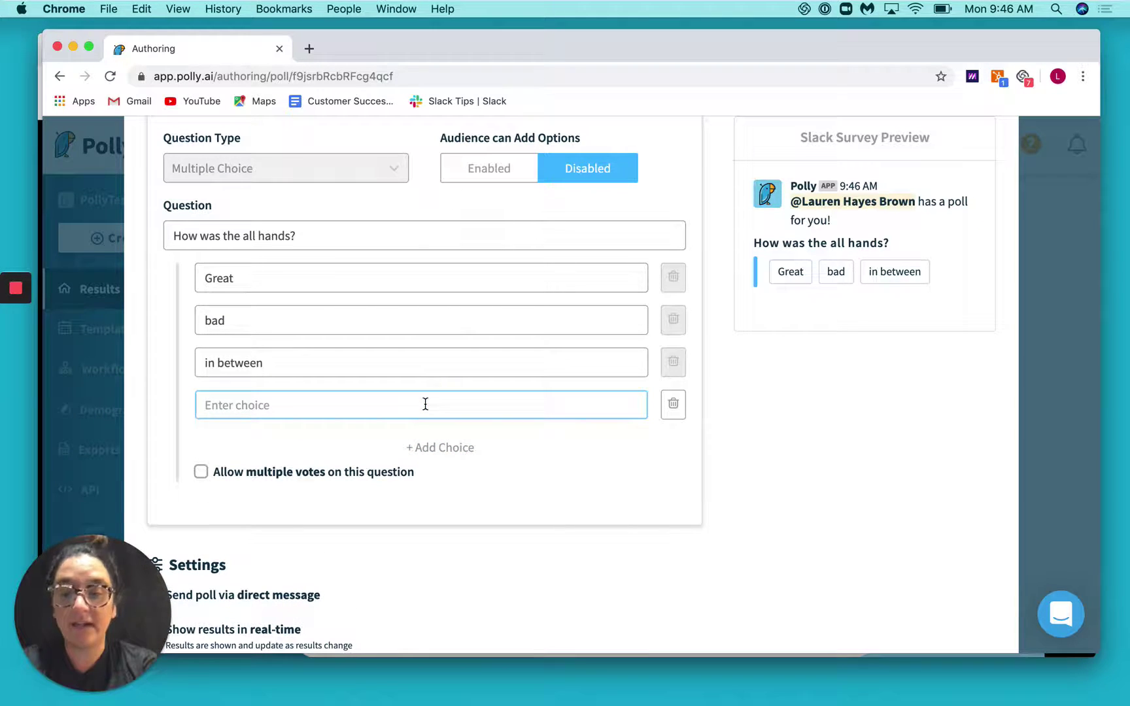
type("amazing")
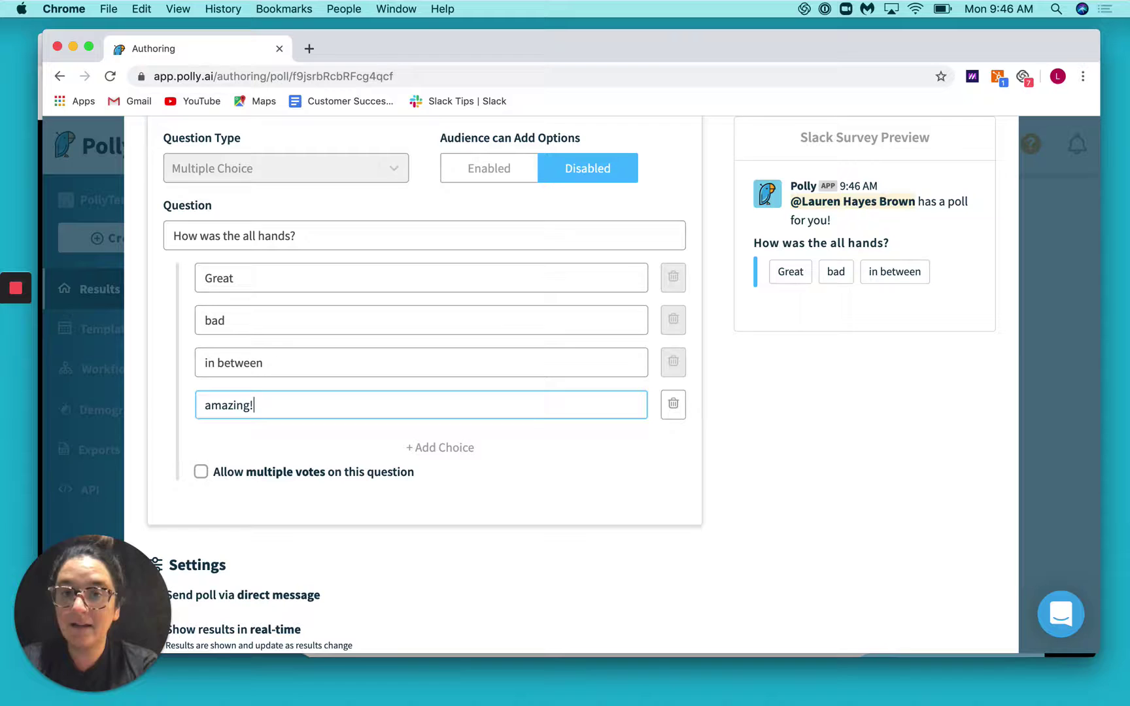
type("!")
left_click(473, 179)
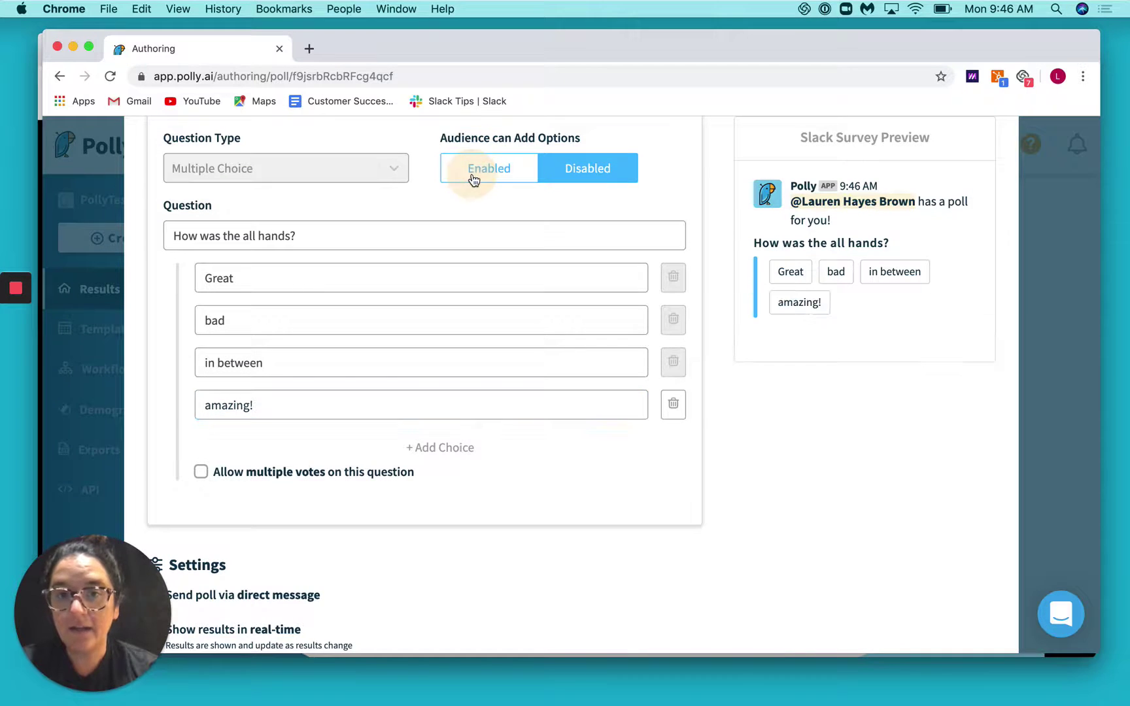
Step: Look over the poll's Settings, then close the editor to return to the results
scroll(589, 340, "down", 6)
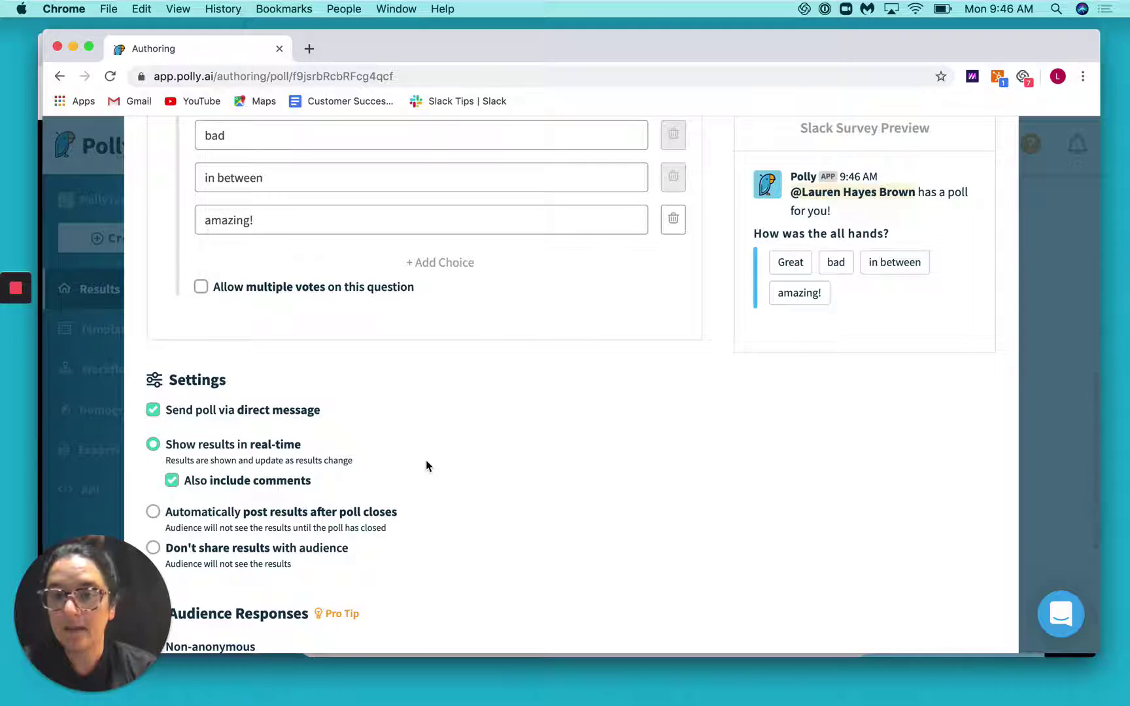
scroll(427, 461, "down", 4)
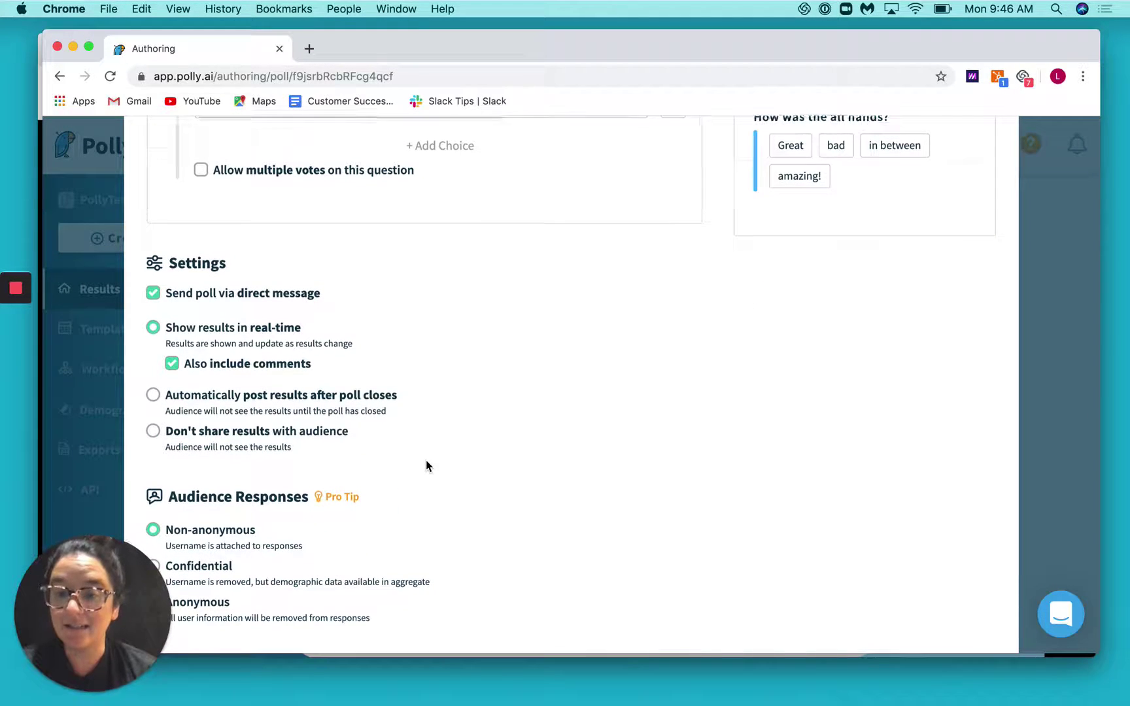
scroll(426, 461, "down", 6)
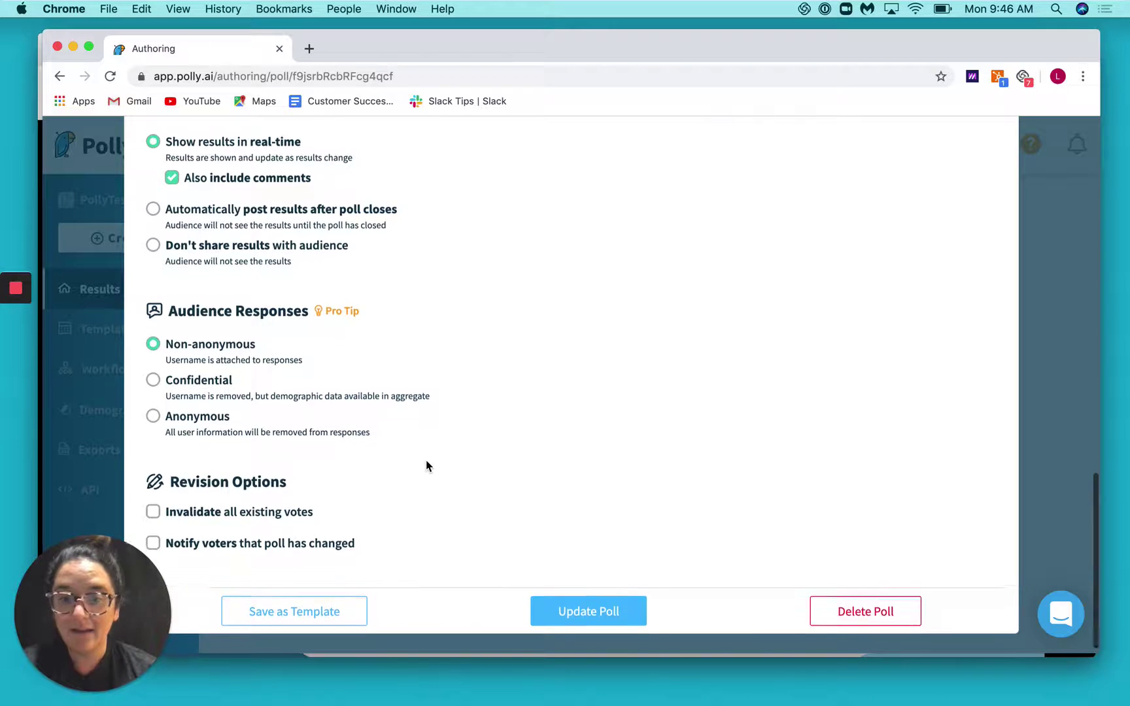
scroll(426, 463, "up", 15)
left_click(986, 165)
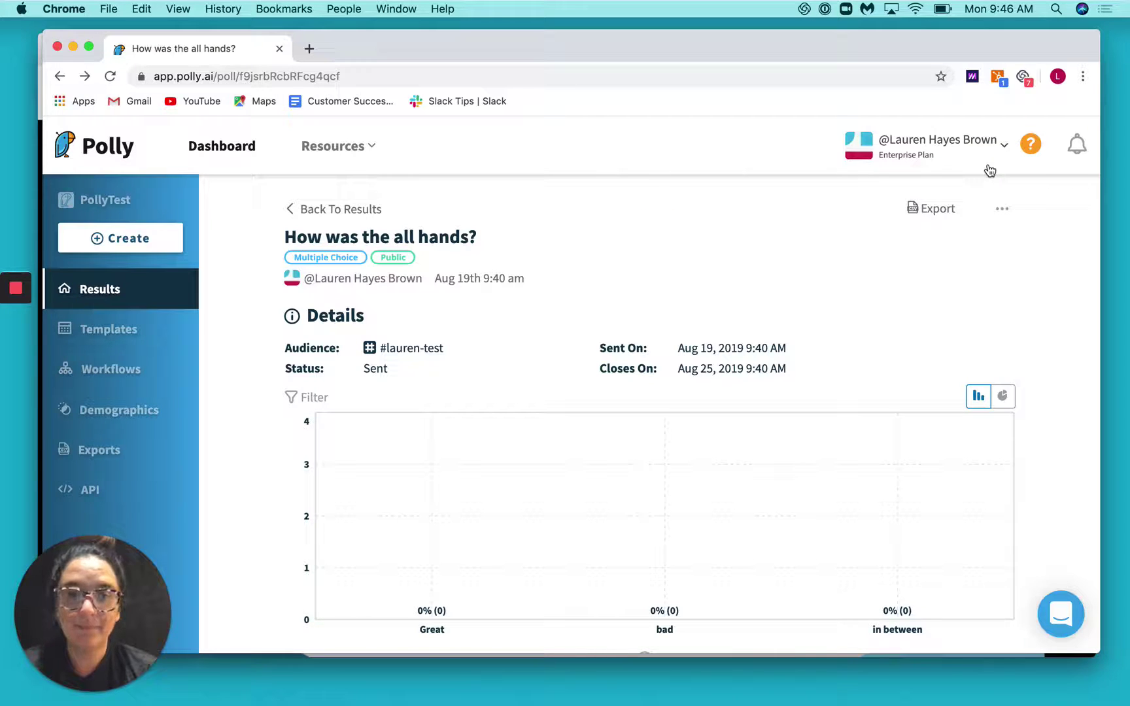
Step: Go back to the poll list and open the closed all-hands poll's results
left_click(324, 209)
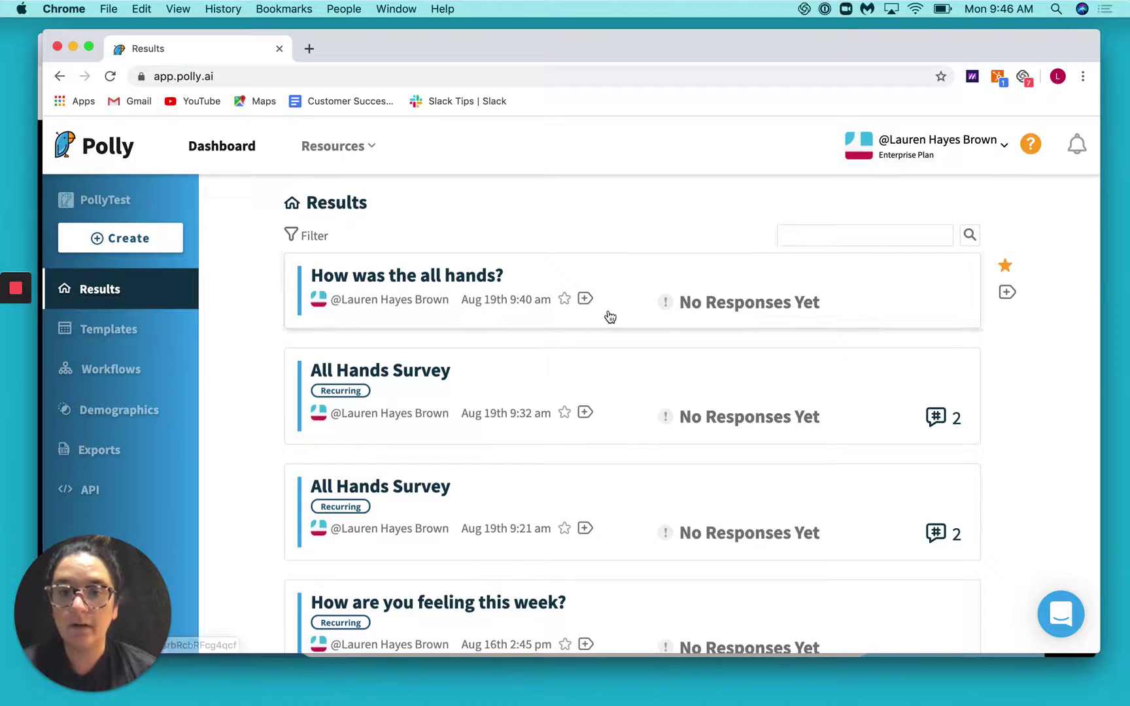
scroll(609, 314, "down", 5)
scroll(608, 313, "down", 9)
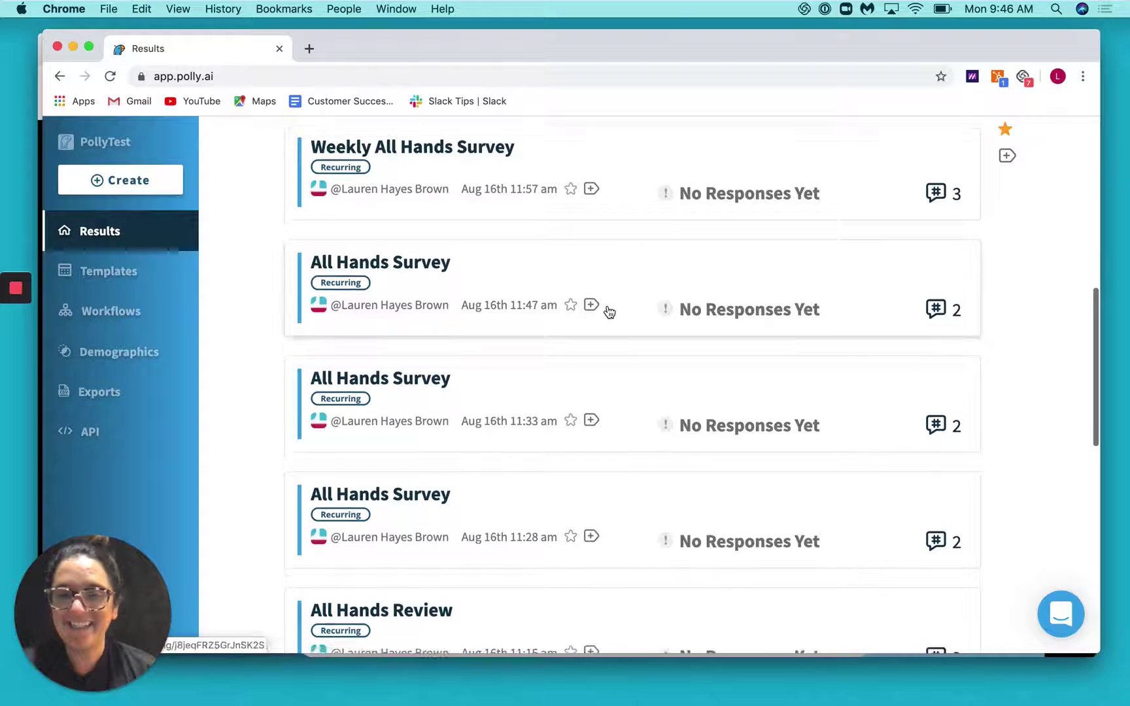
left_click(412, 494)
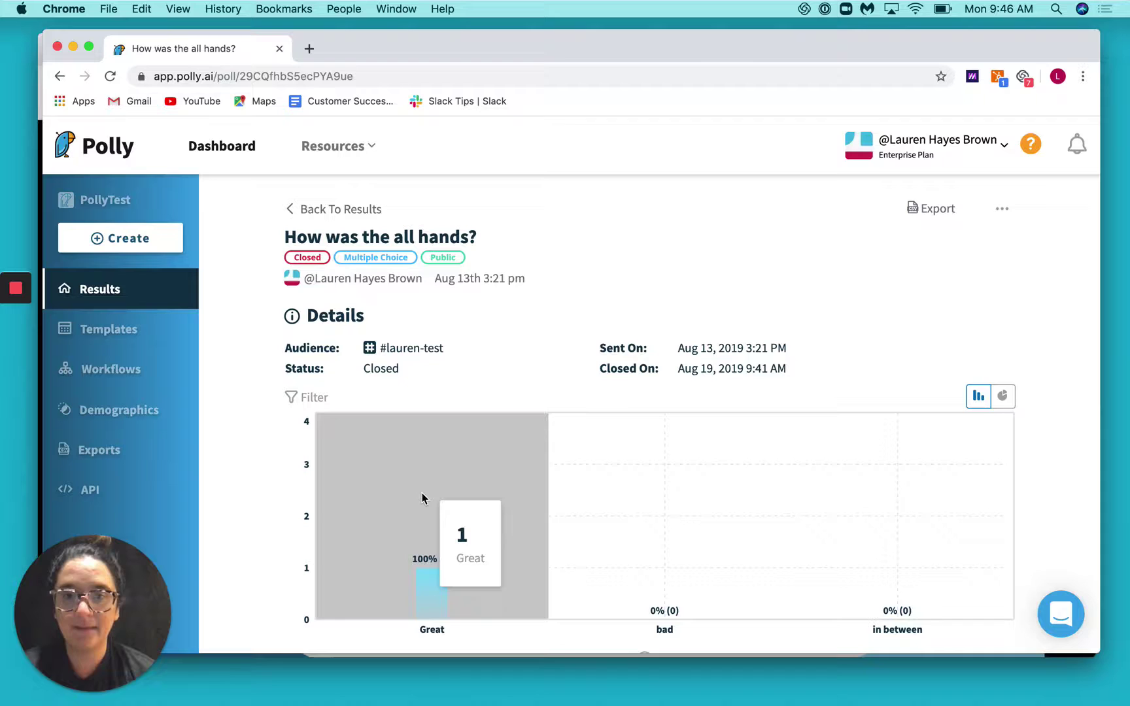
Step: Reopen the poll with a new close date of Aug 23, 2019
left_click(1003, 209)
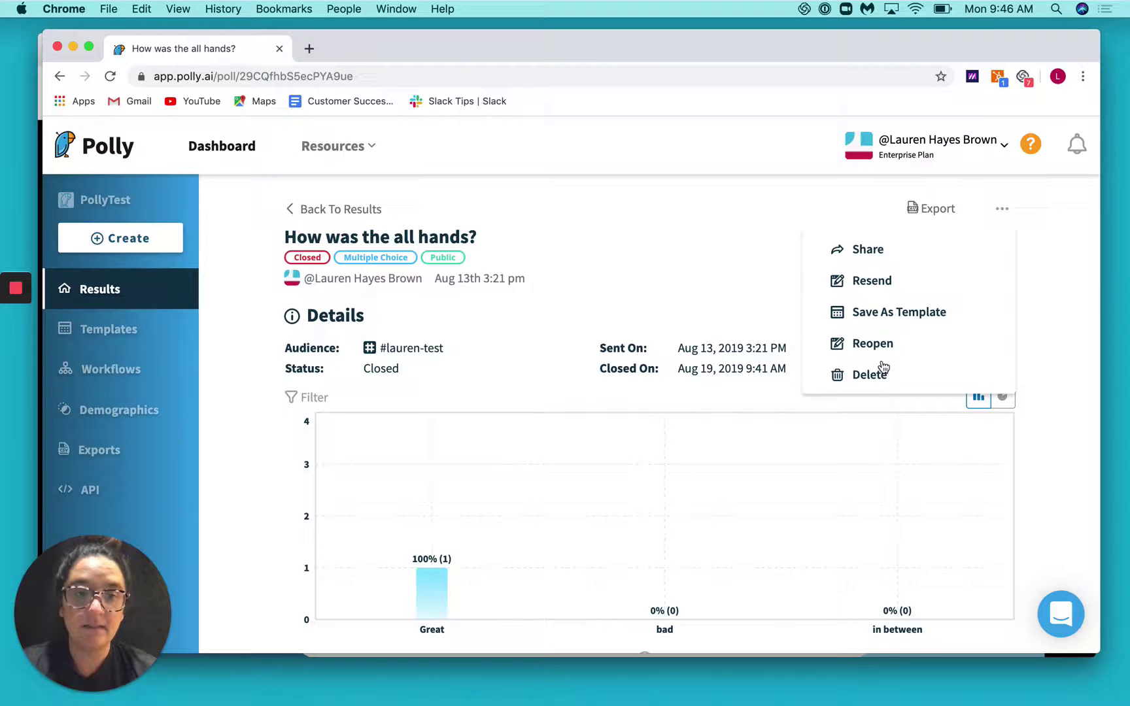
left_click(862, 345)
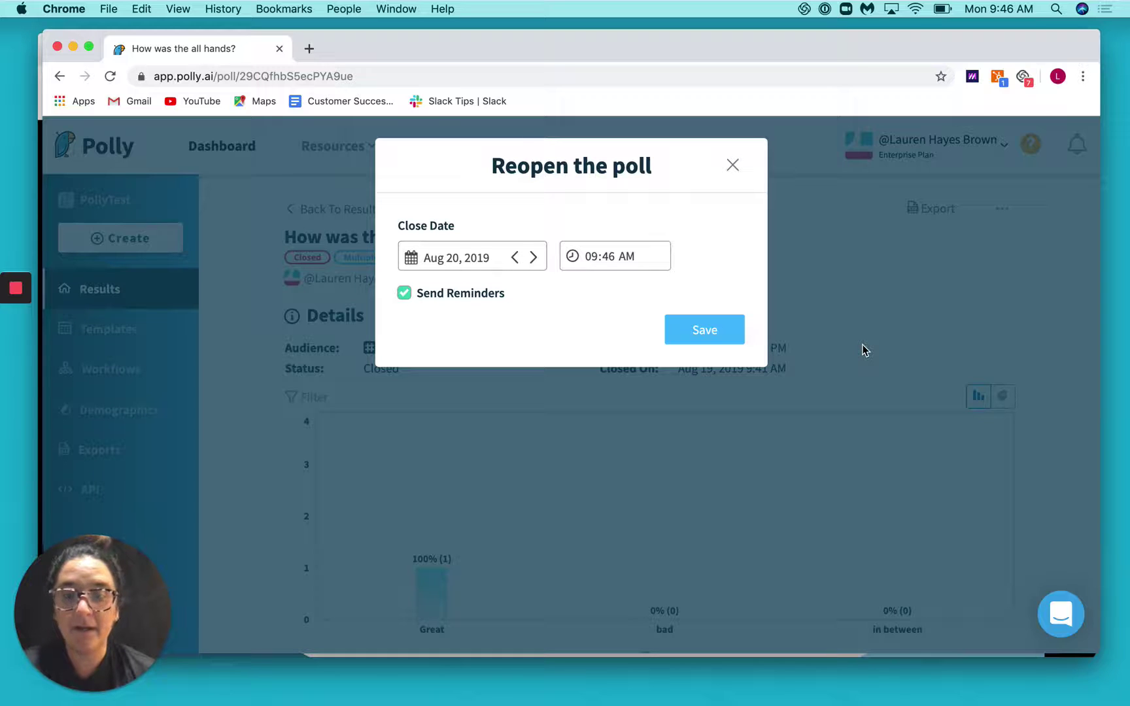
left_click(476, 260)
left_click(580, 443)
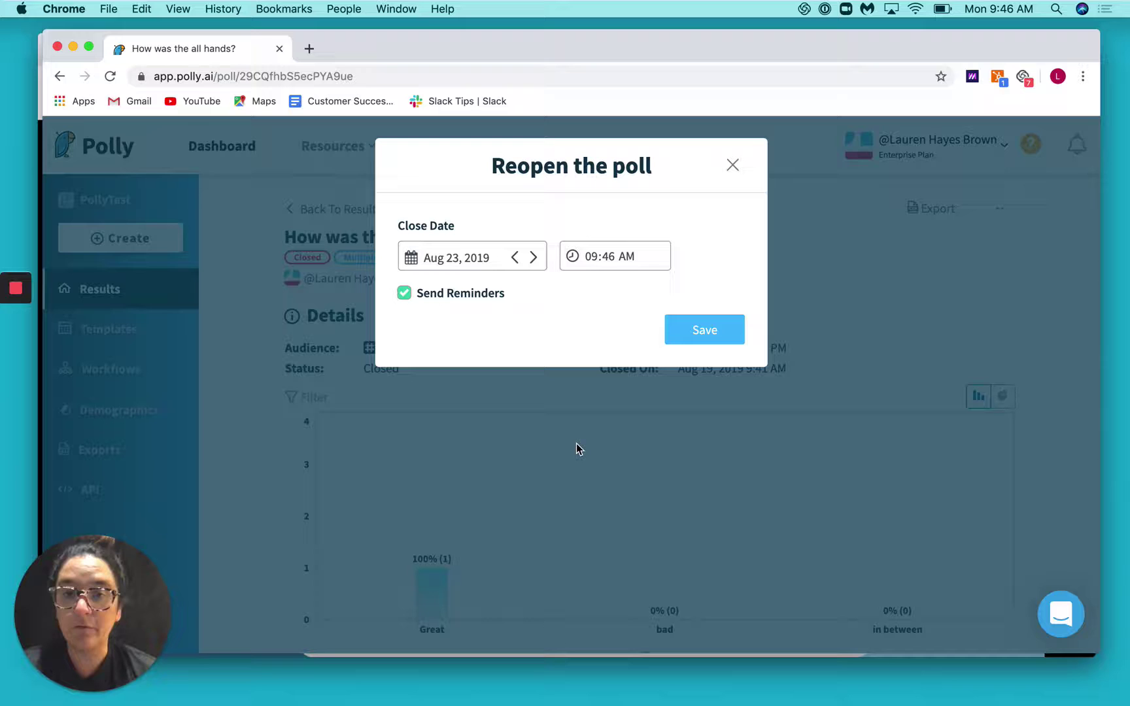
left_click(707, 335)
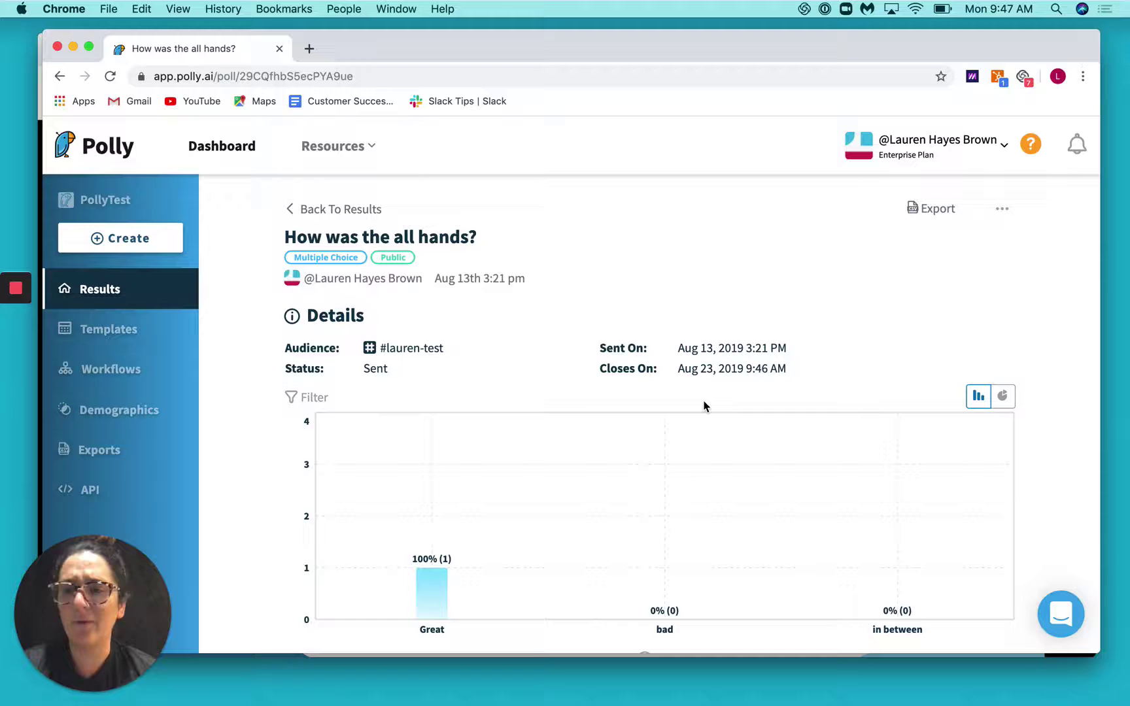
Step: Resend the 'How was the all hands?' poll to #lauren-test from the Resend Poll form
left_click(1008, 210)
left_click(864, 342)
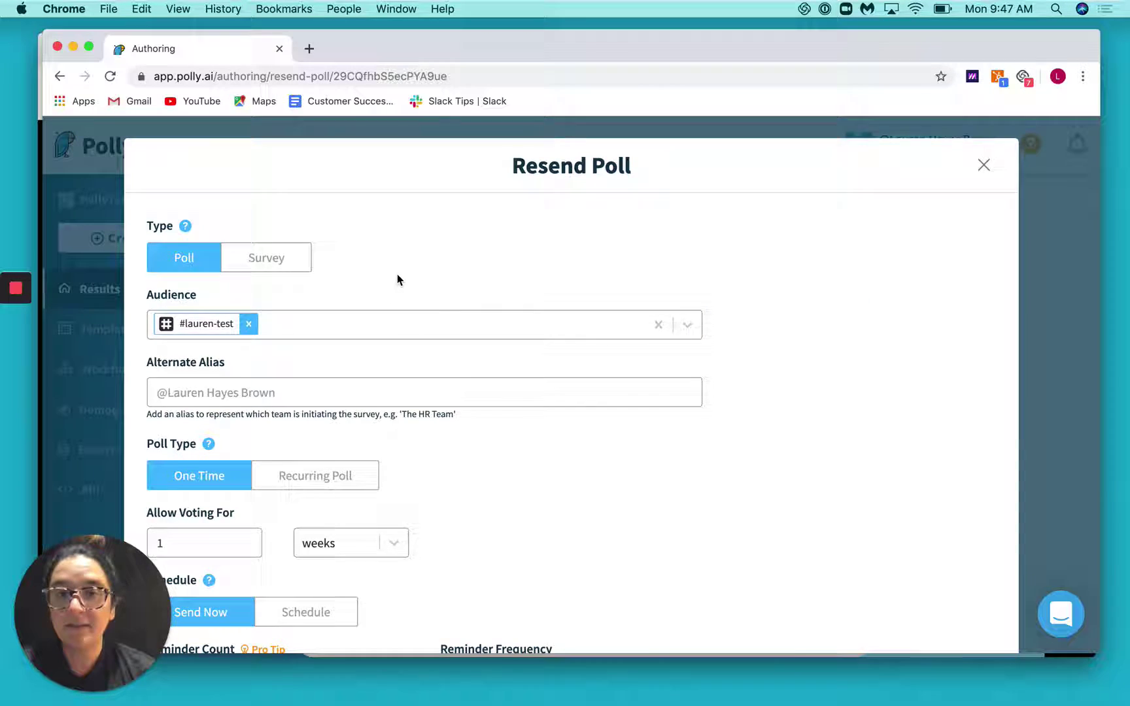
scroll(397, 279, "down", 5)
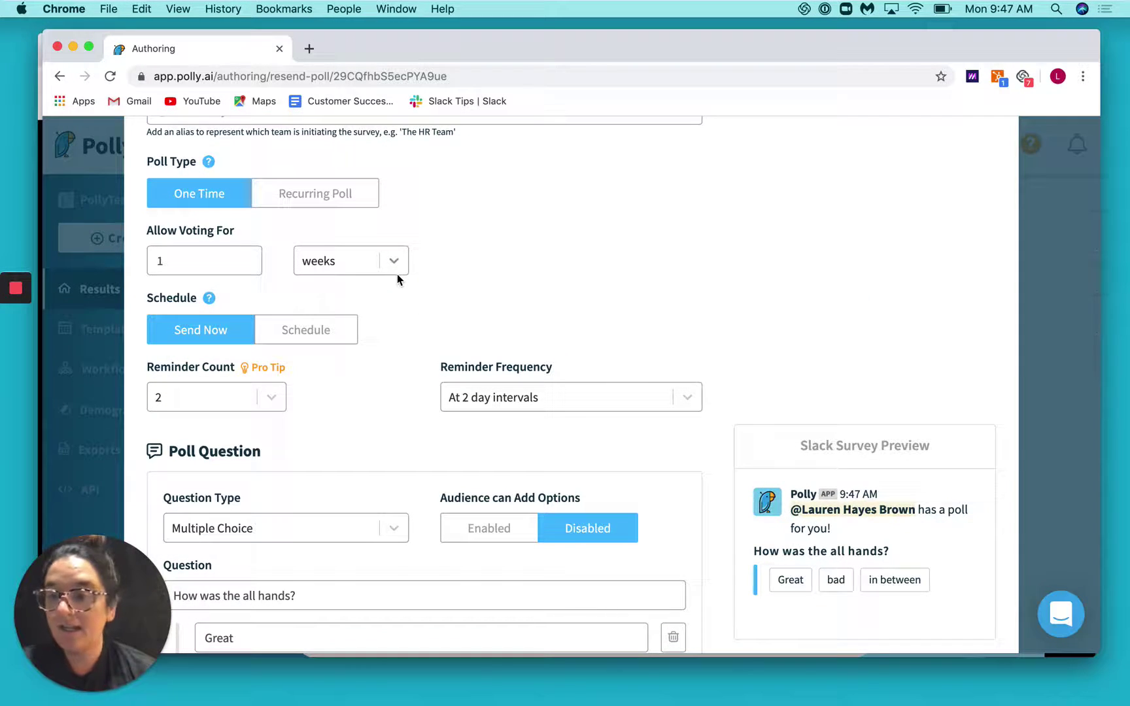
scroll(398, 273, "down", 10)
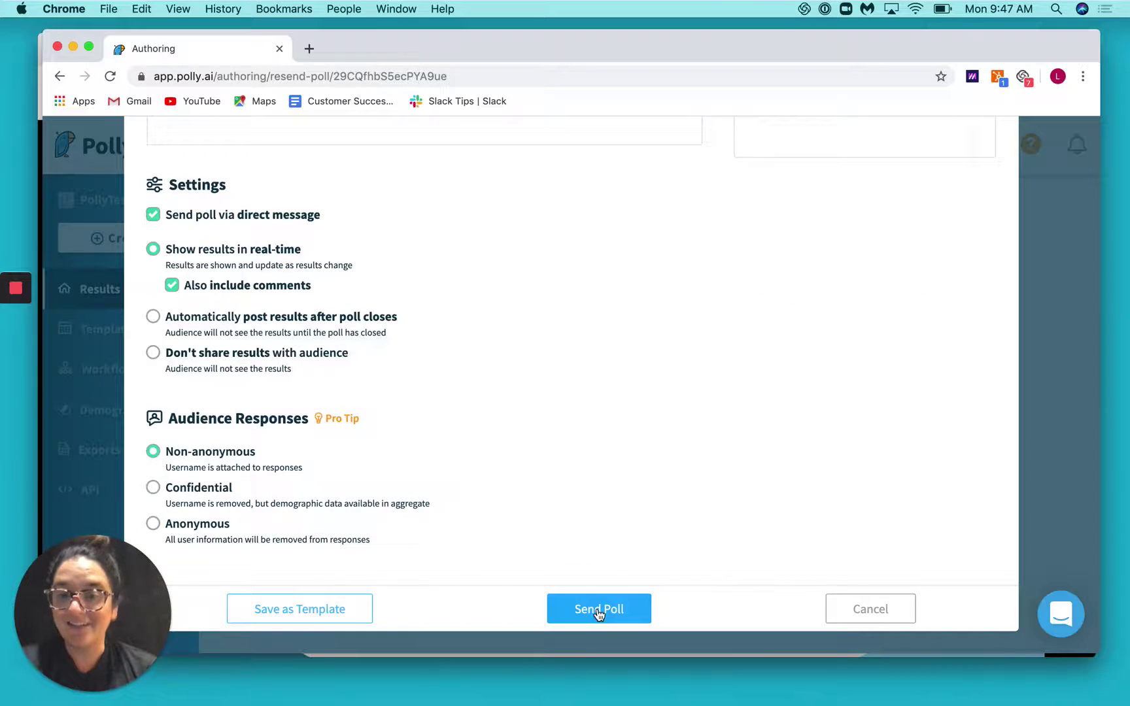
left_click(598, 612)
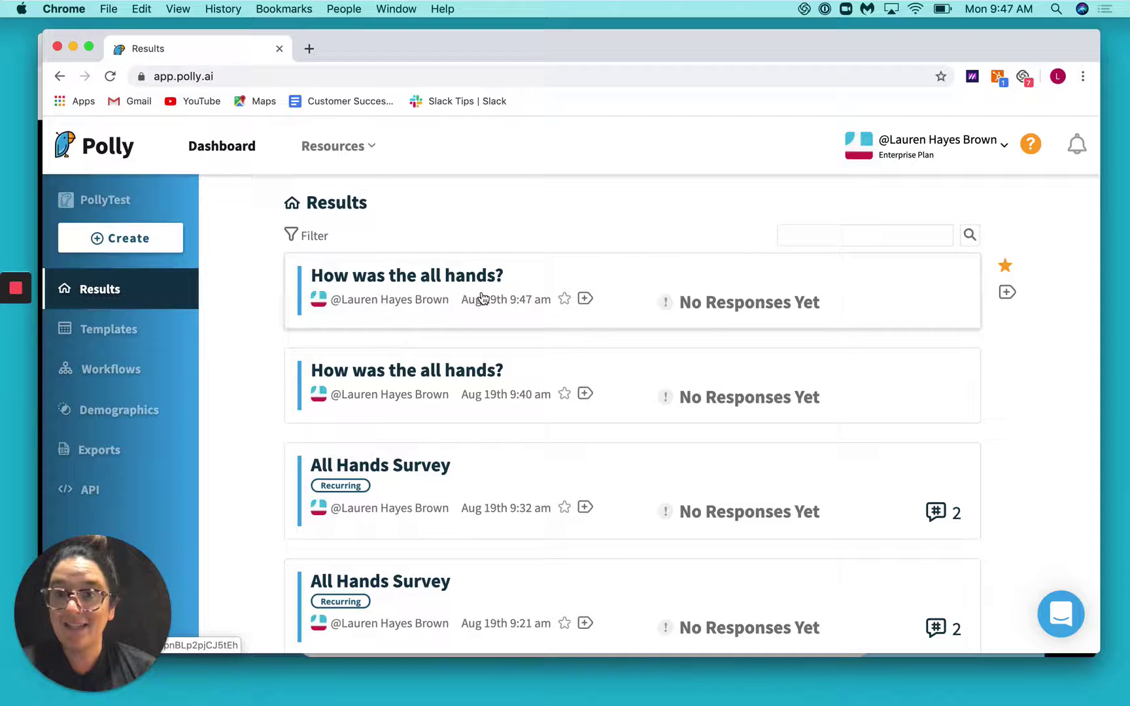
Step: Return to the Slides presentation and reveal the 'Polly 401: Templates' line on the overview slide
left_click(72, 47)
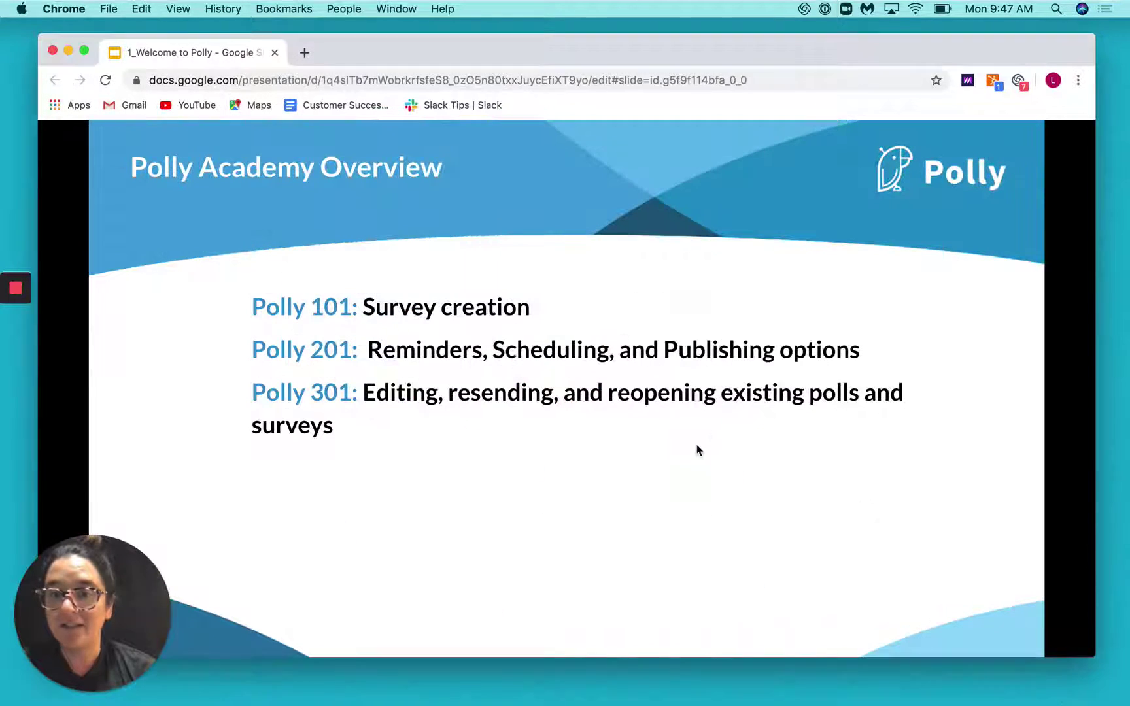
left_click(679, 484)
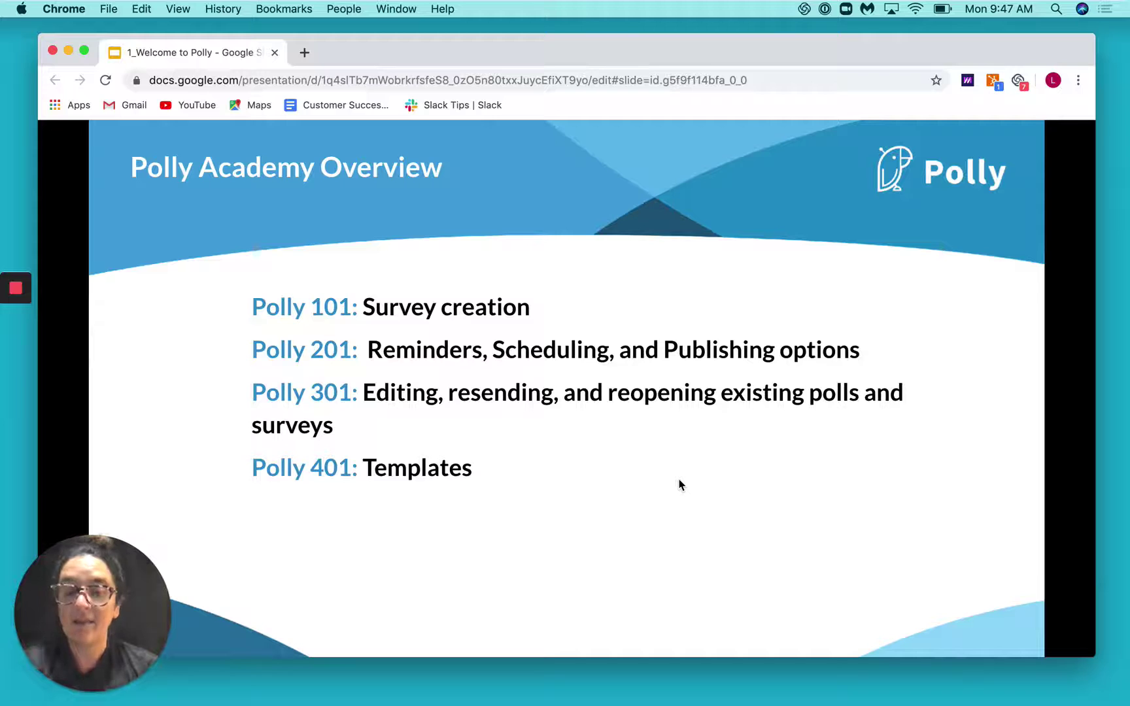